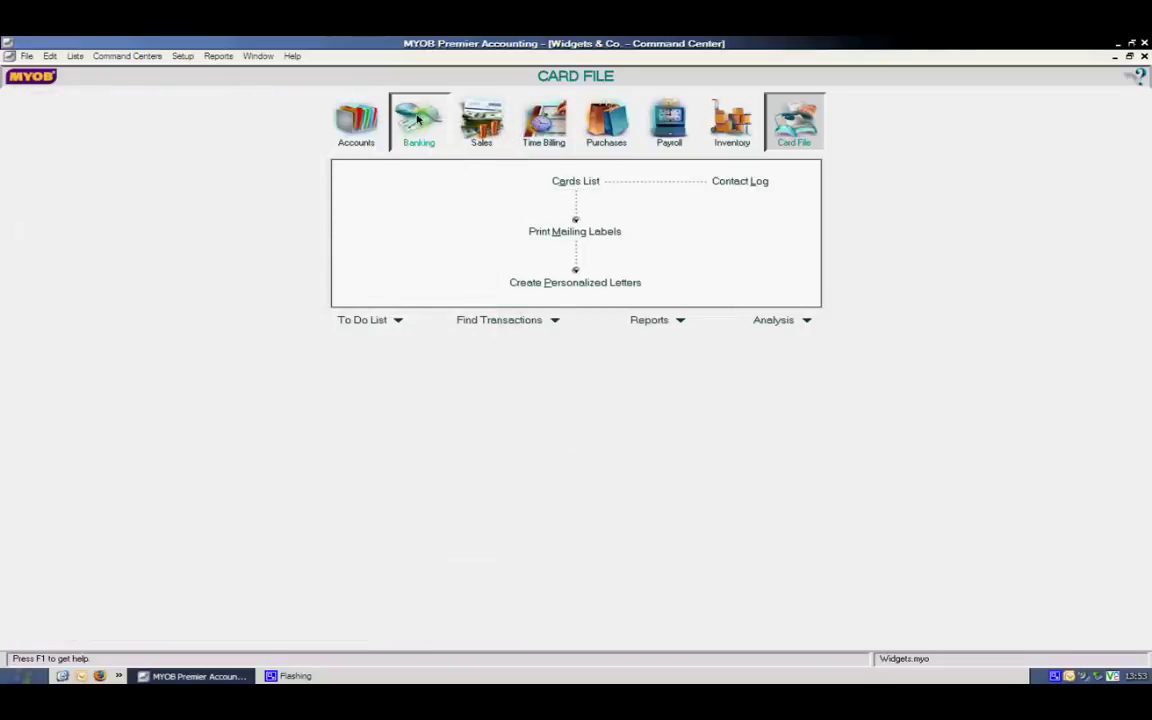
Open the Checking Account bank register from the Banking command centre.
left_click(418, 119)
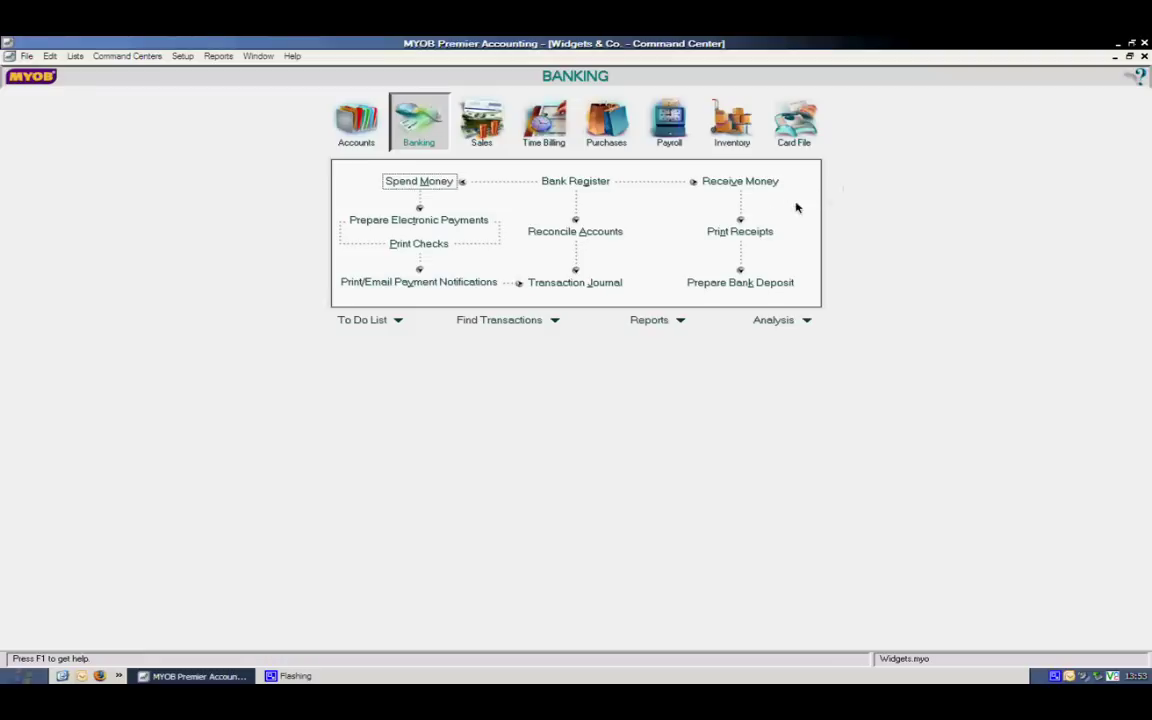
left_click(584, 186)
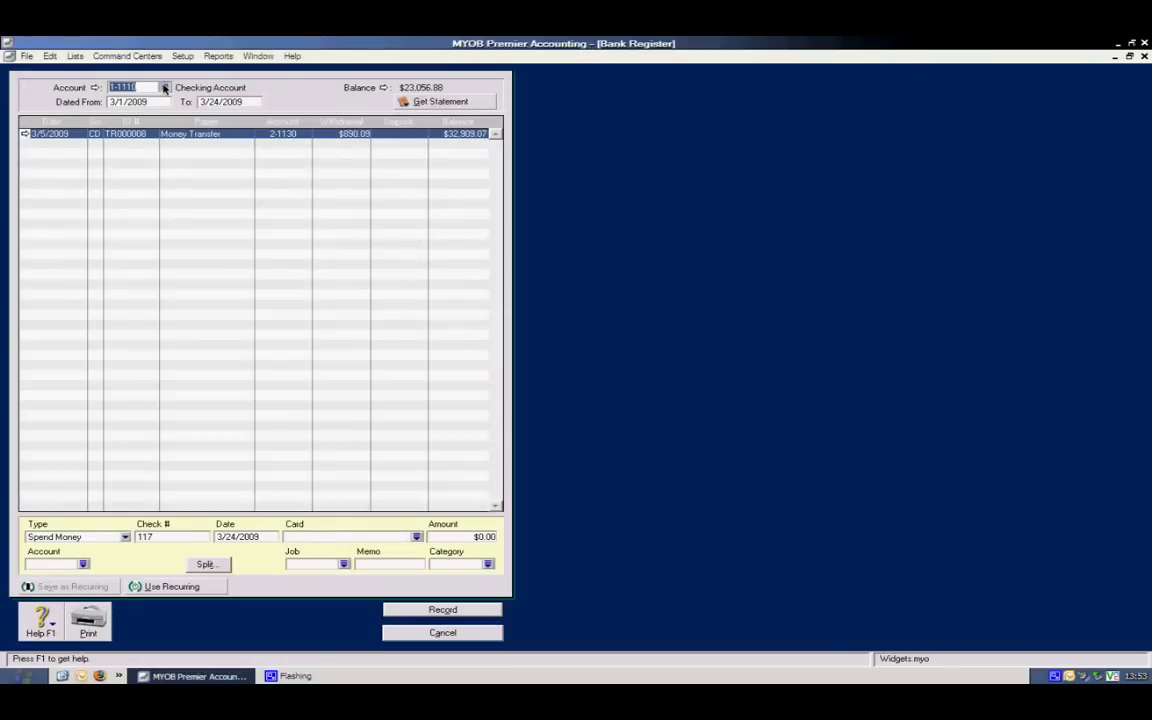
left_click(165, 88)
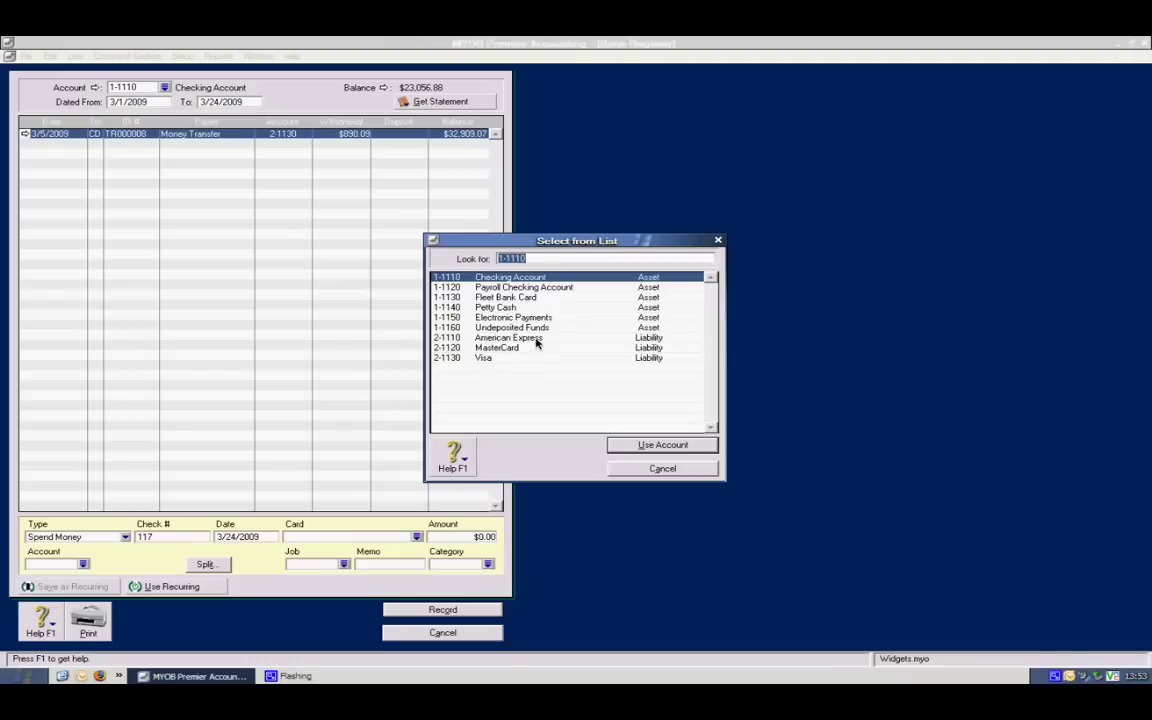
left_click(640, 470)
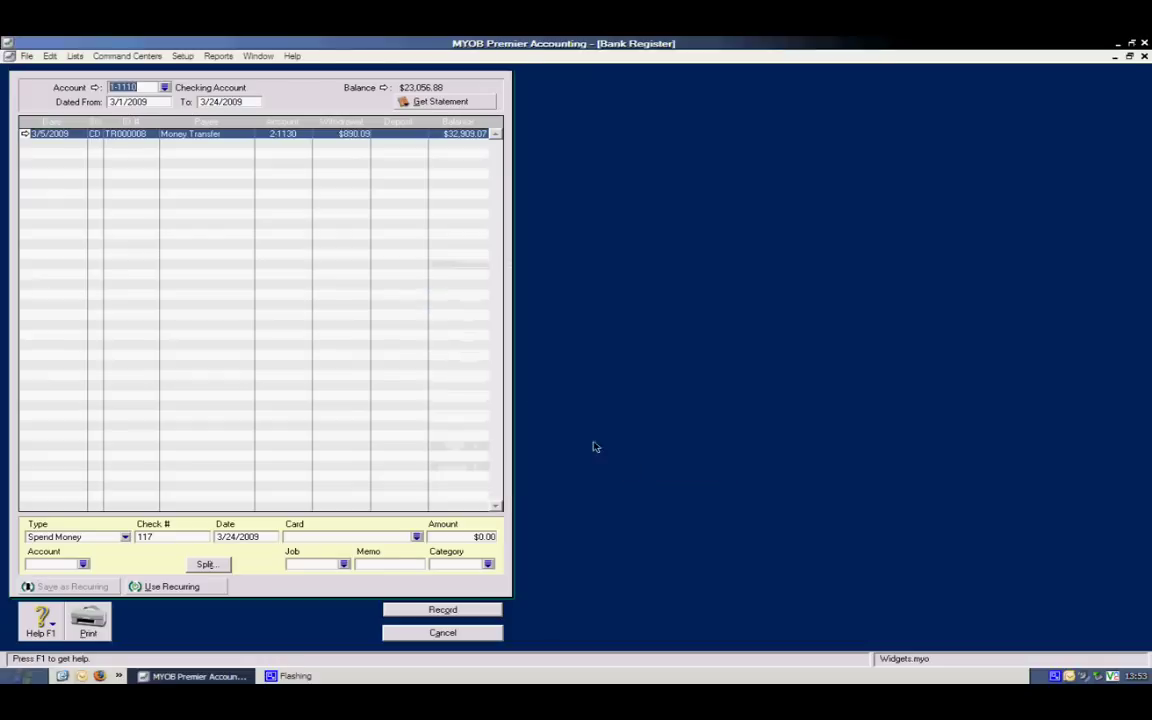
left_click(150, 102)
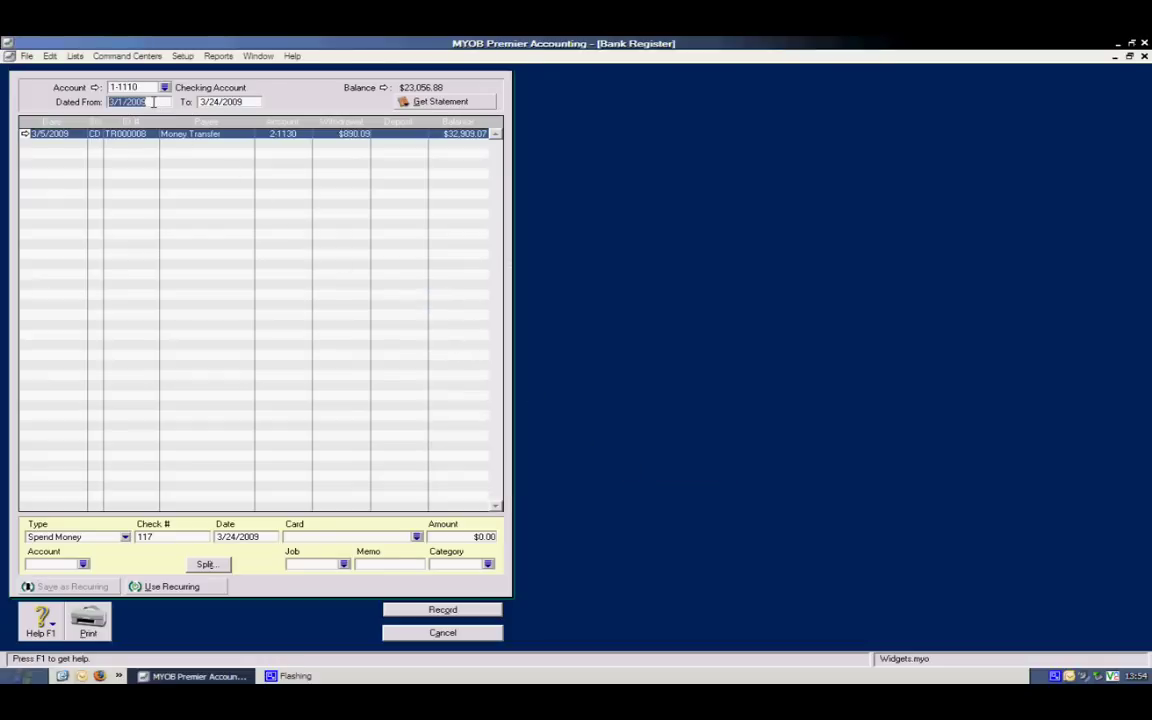
Start the register at 01/01/2008, then open check 70, the Business Printer Supply payment.
type("0")
type("1/01/2008")
key("Tab")
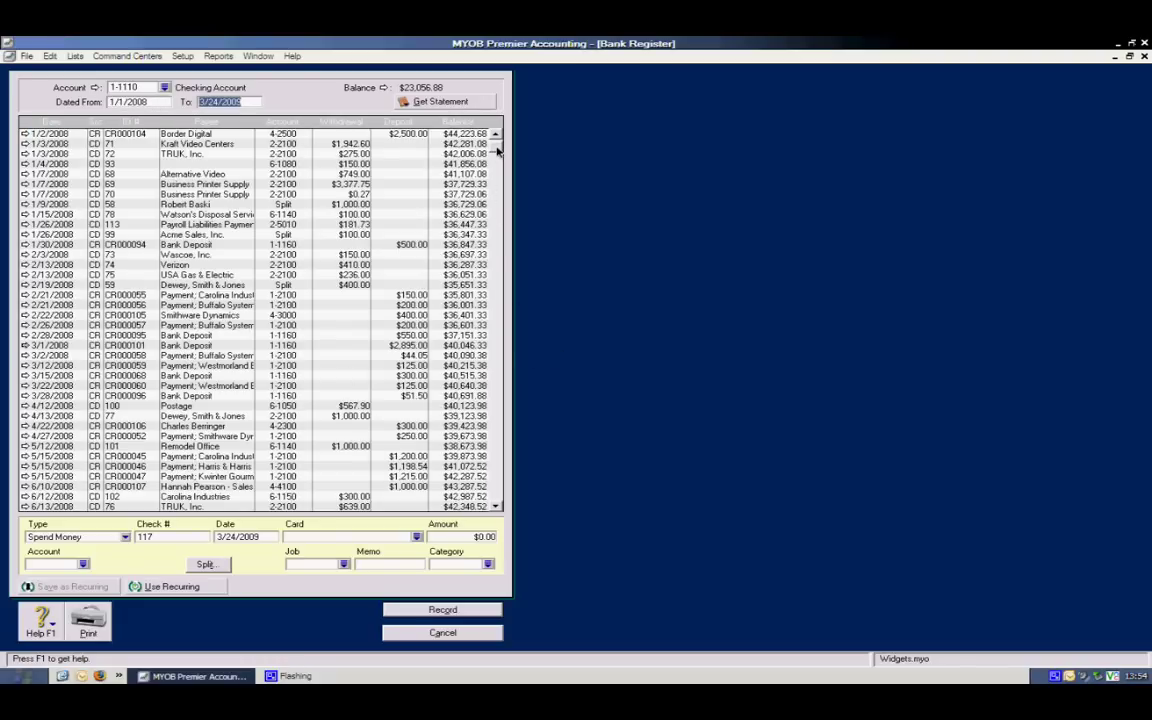
left_click_drag(496, 145, 490, 437)
scroll(490, 437, "down", 2)
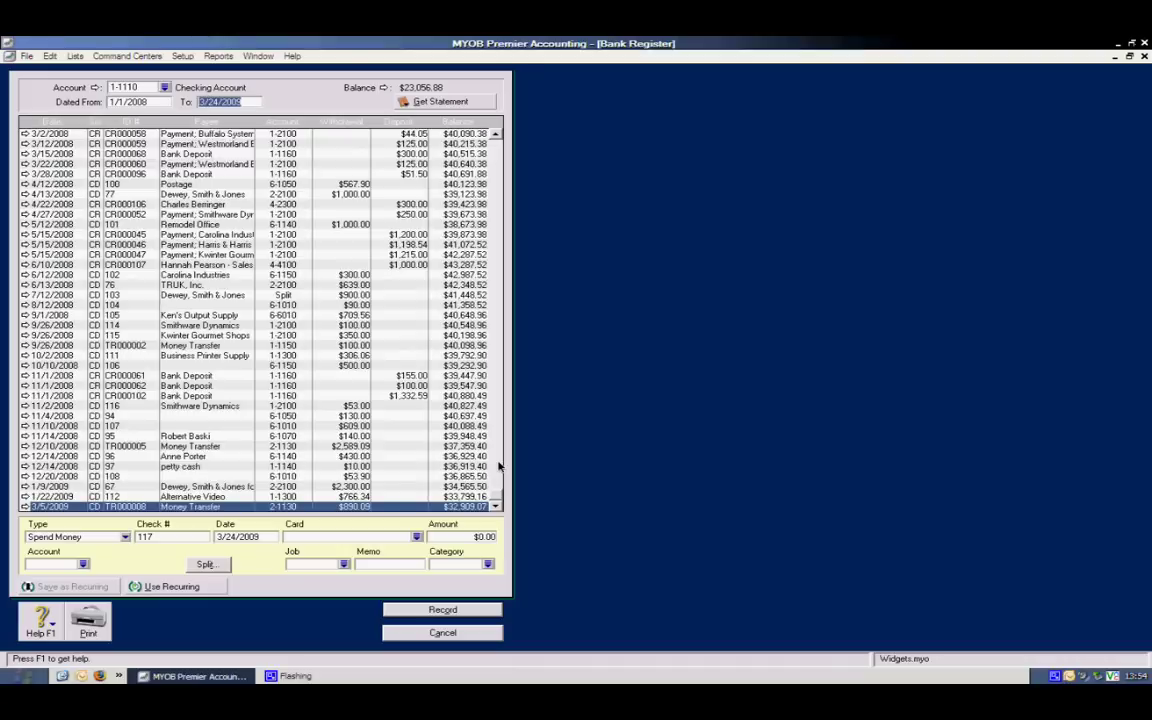
scroll(452, 185, "up", 7)
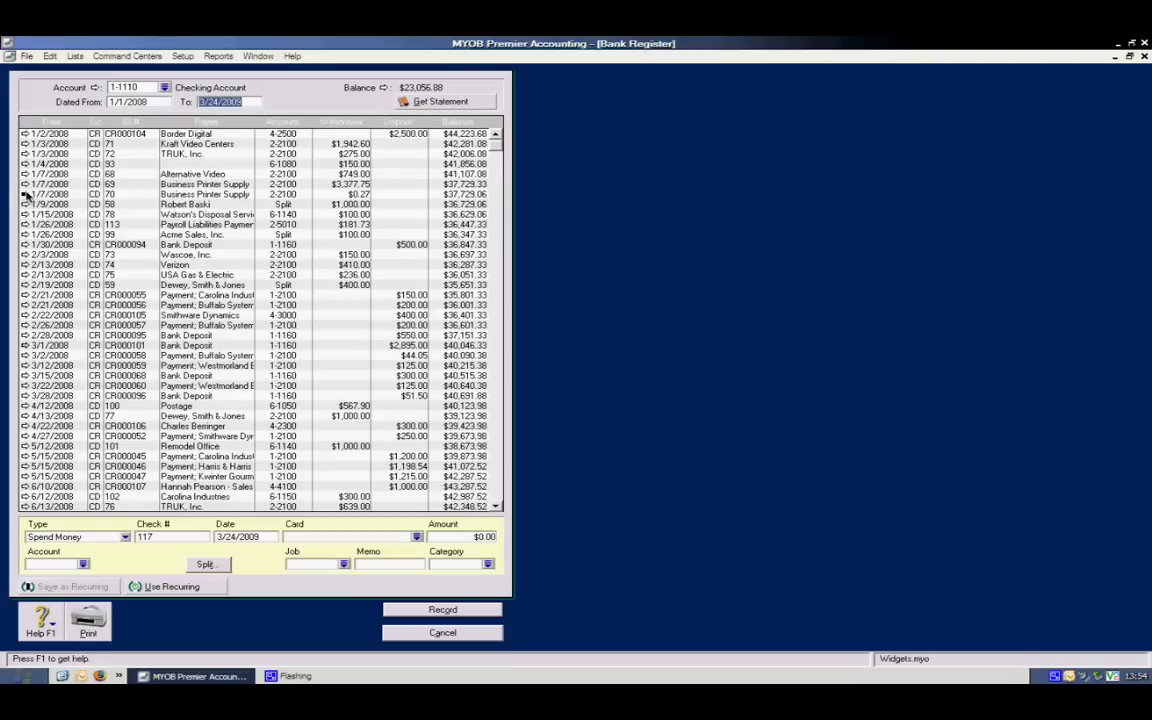
left_click(24, 194)
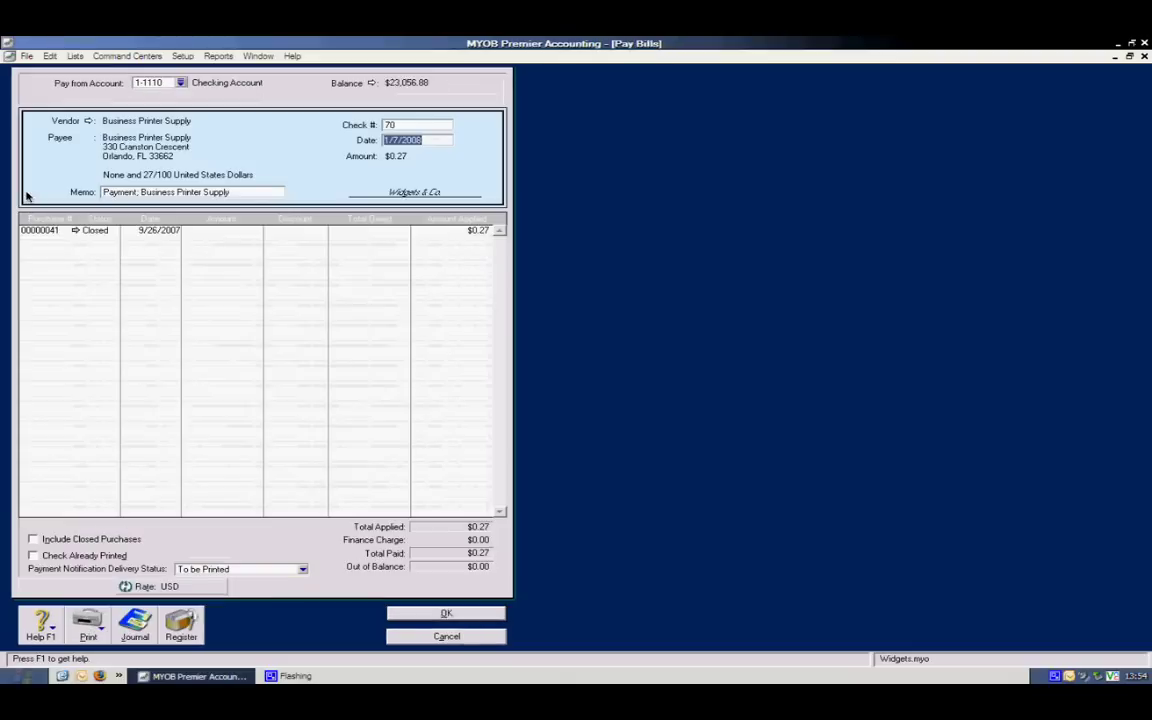
left_click(74, 231)
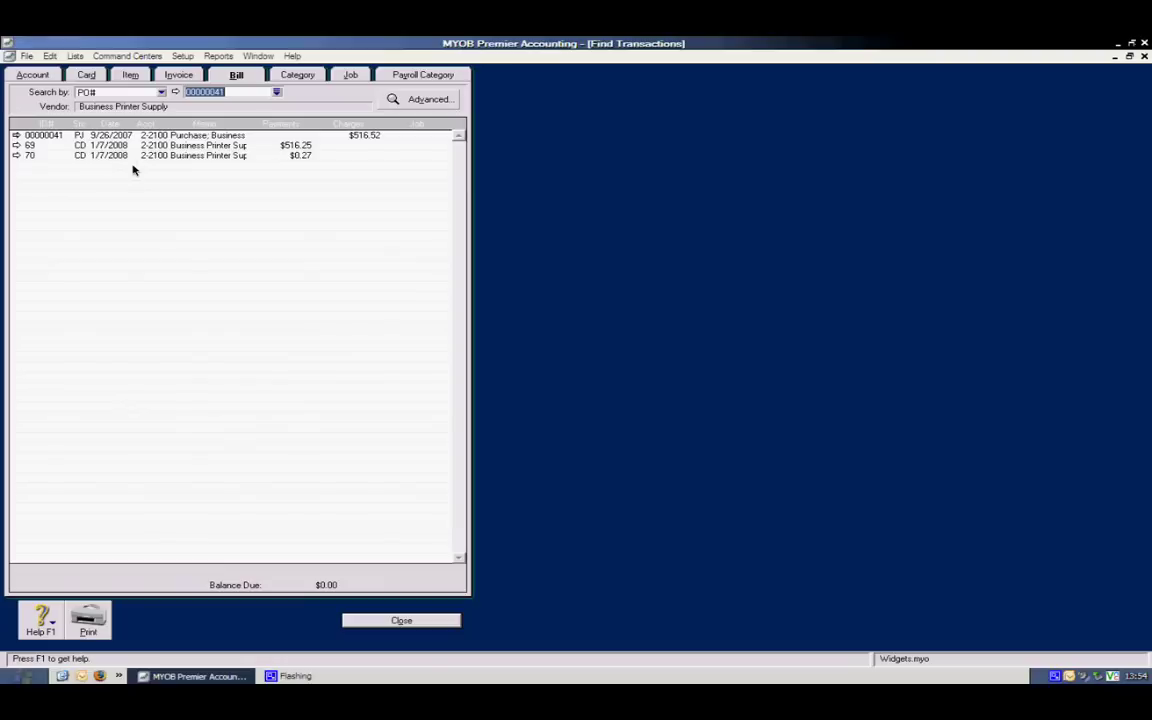
left_click(16, 155)
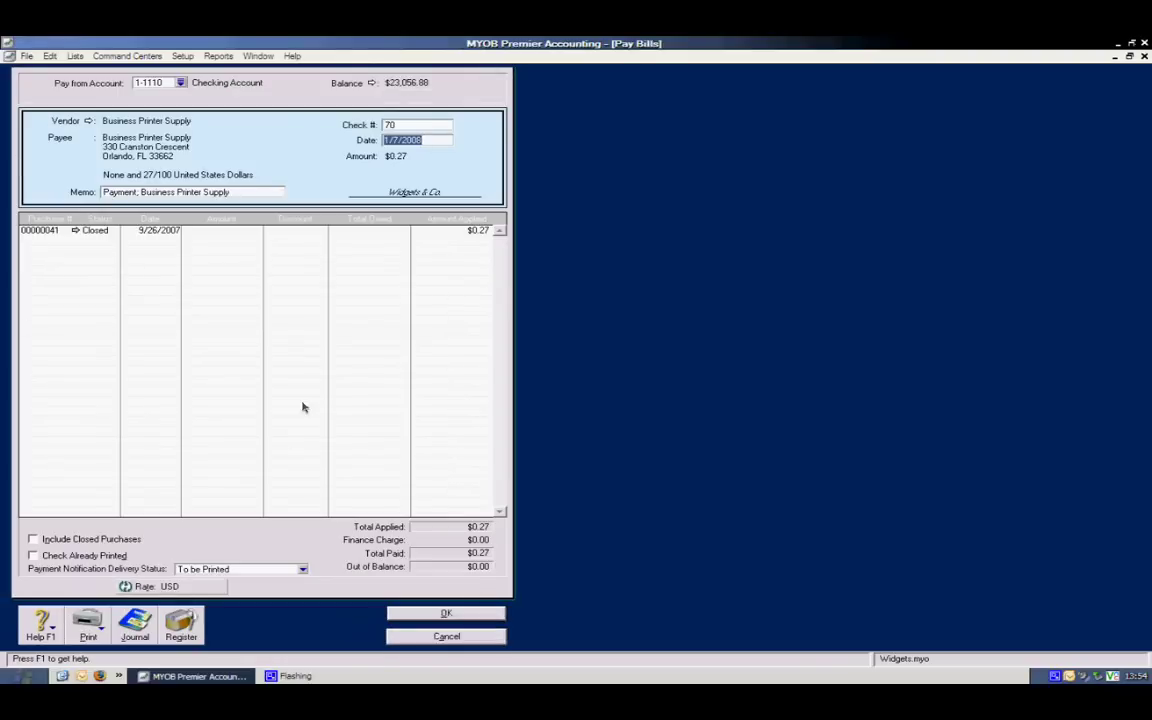
left_click(419, 637)
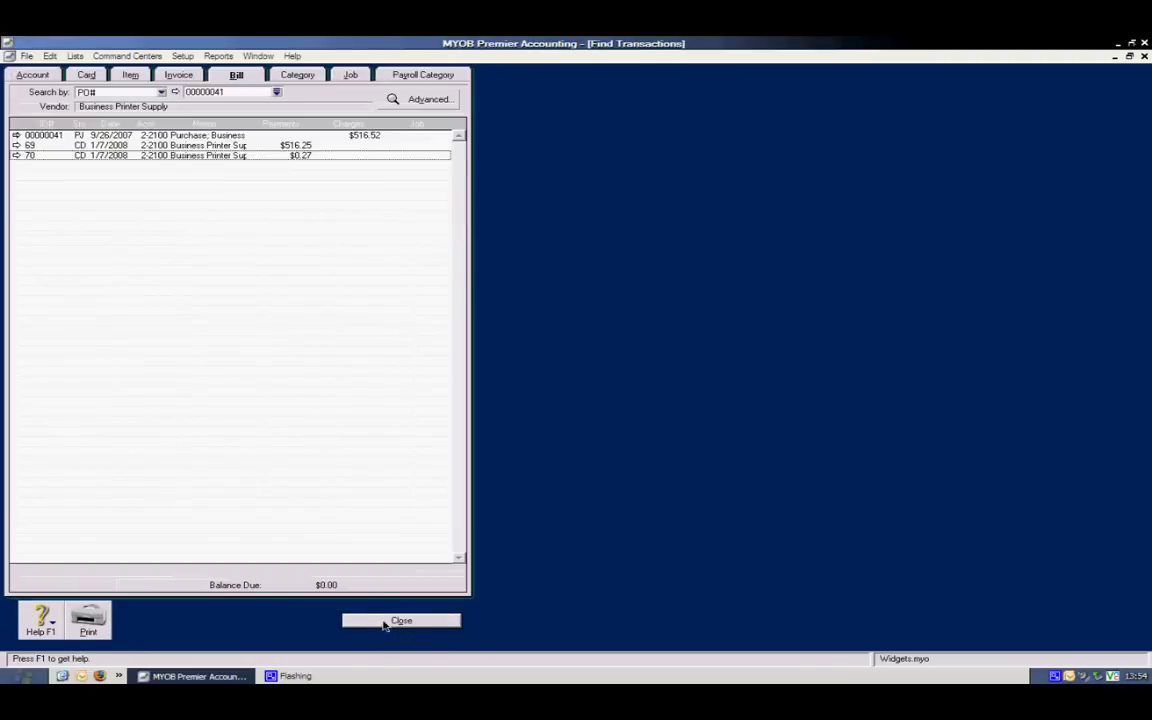
left_click(385, 622)
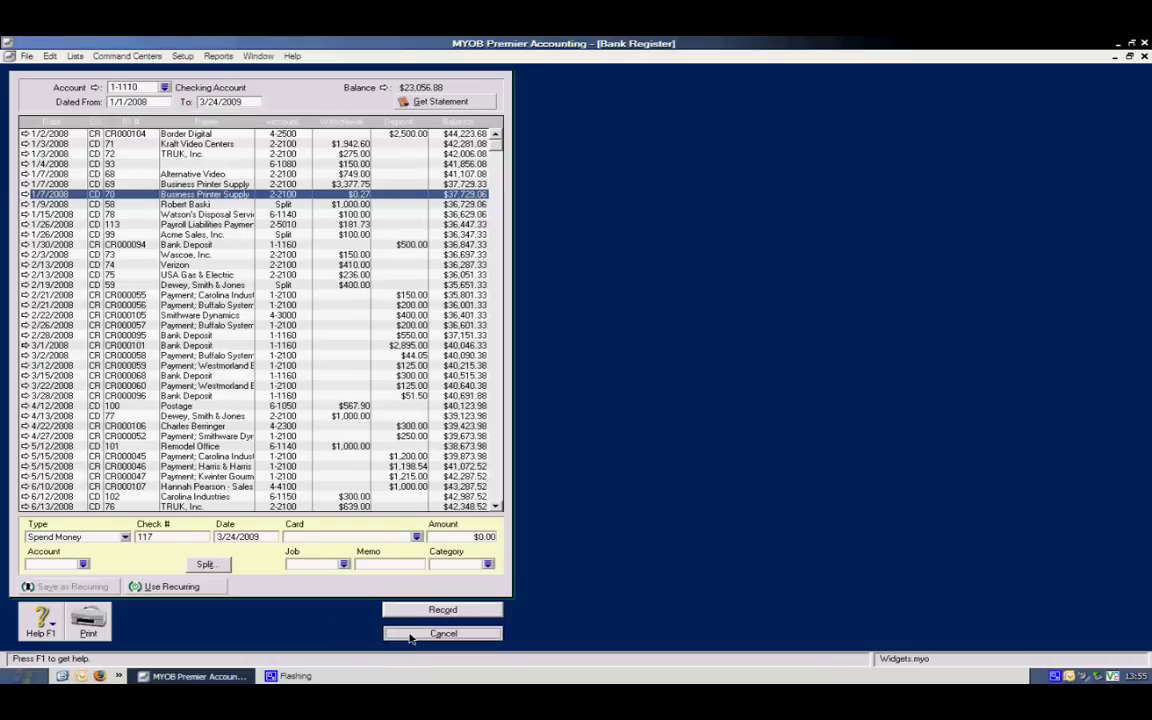
left_click(411, 634)
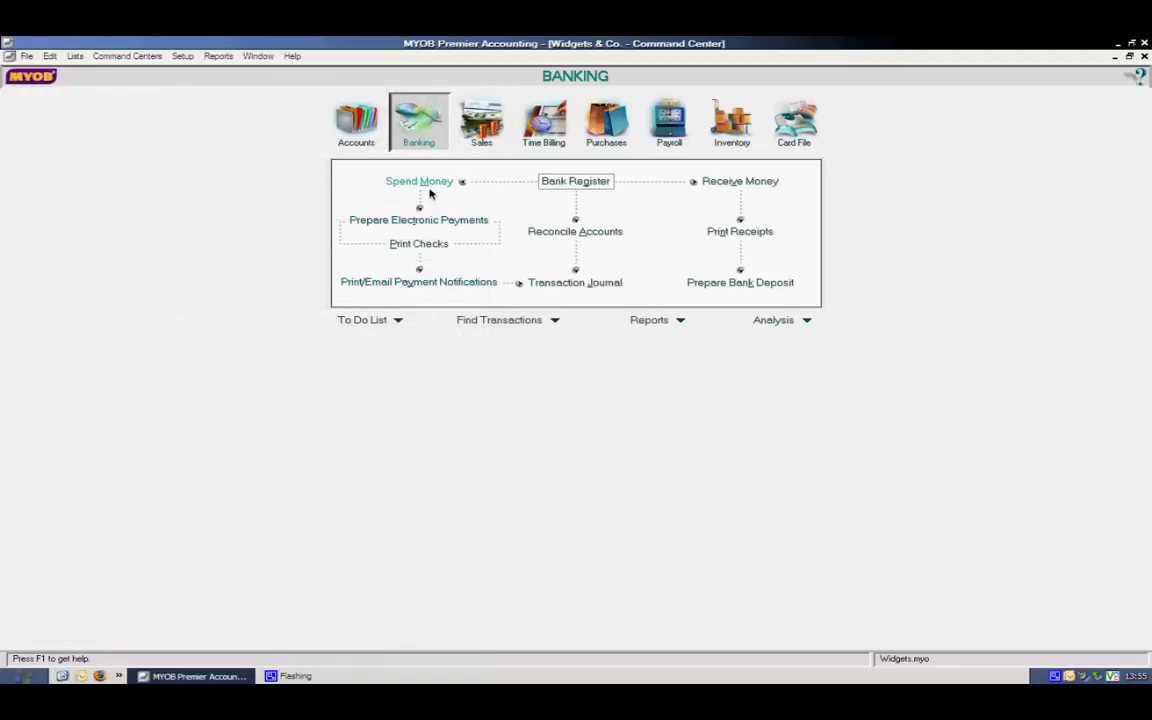
Visit the Purchases and Sales command centres, returning to Banking after each.
left_click(617, 134)
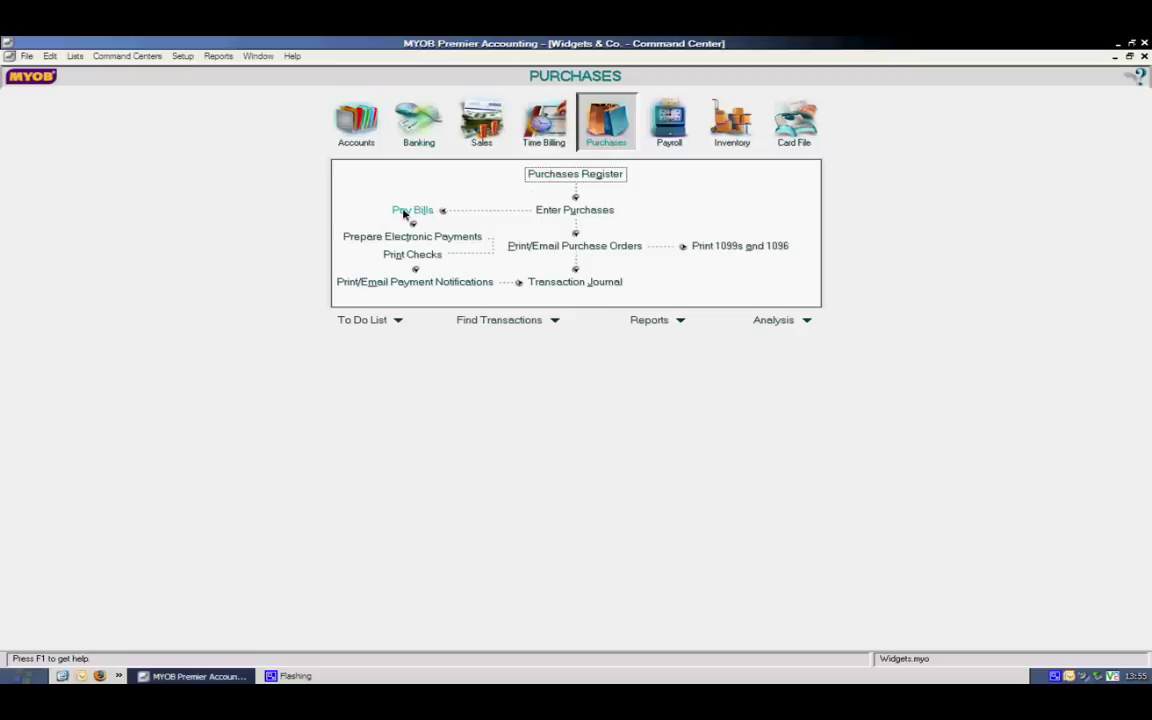
left_click(418, 122)
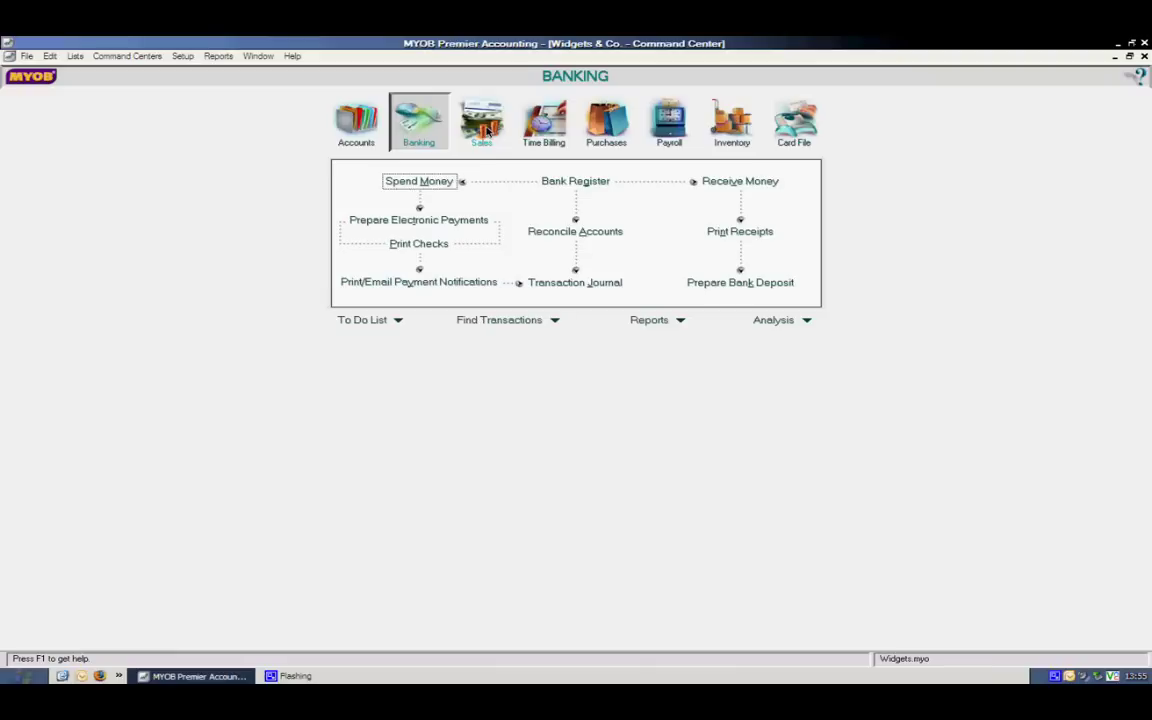
left_click(487, 132)
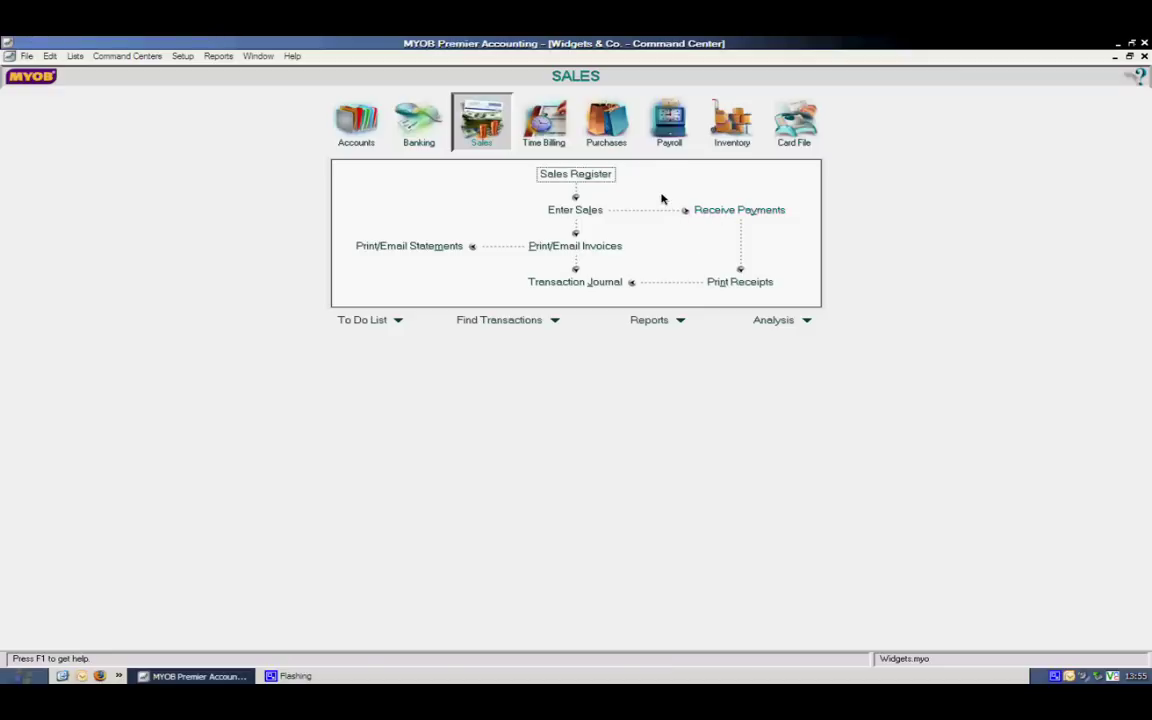
left_click(419, 121)
Cancel a blank Receive Money form unrecorded, then attempt electronic payments.
left_click(714, 188)
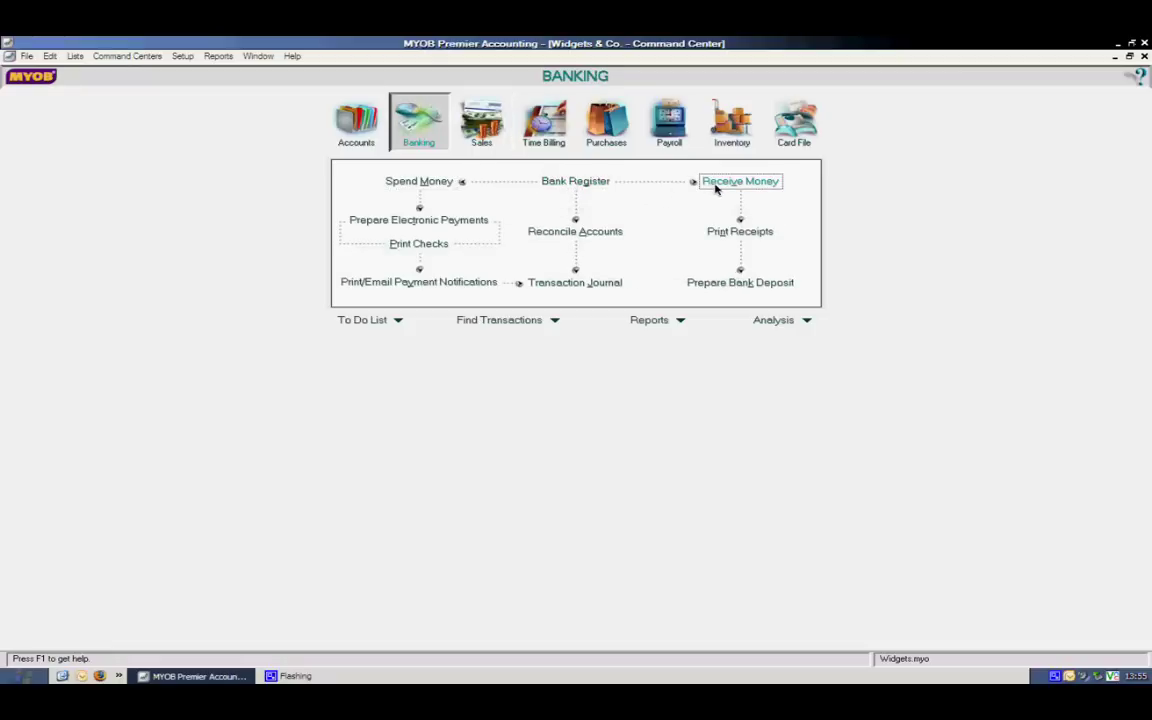
left_click(714, 188)
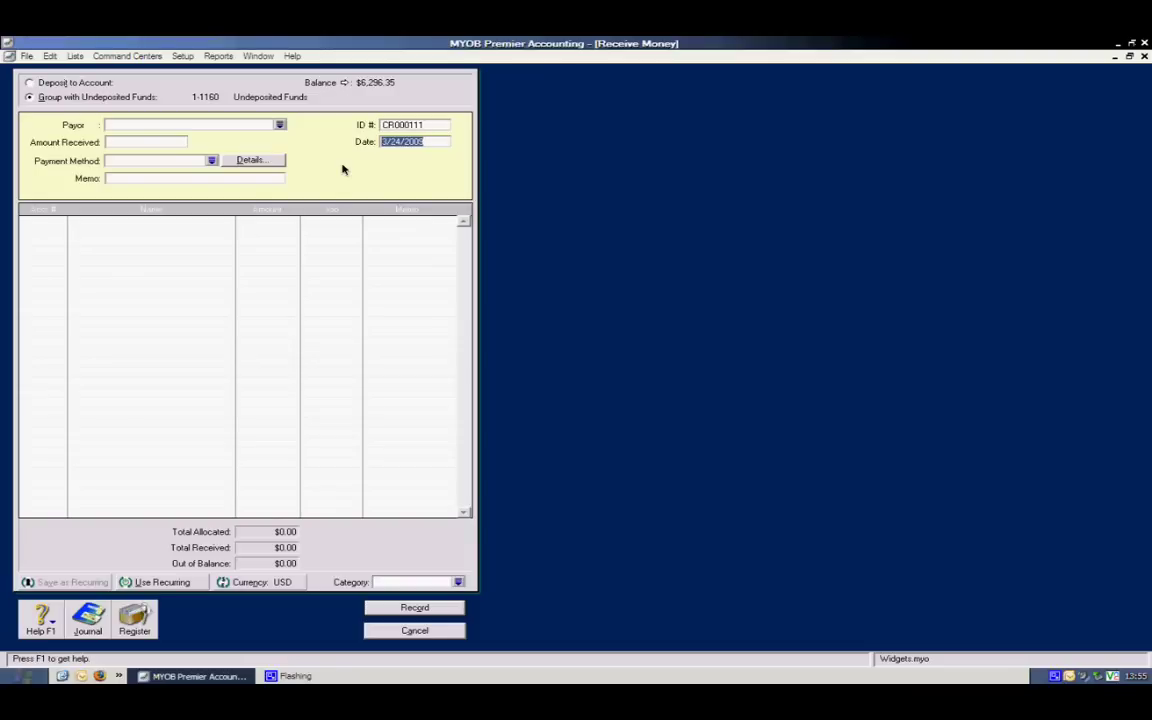
left_click(381, 630)
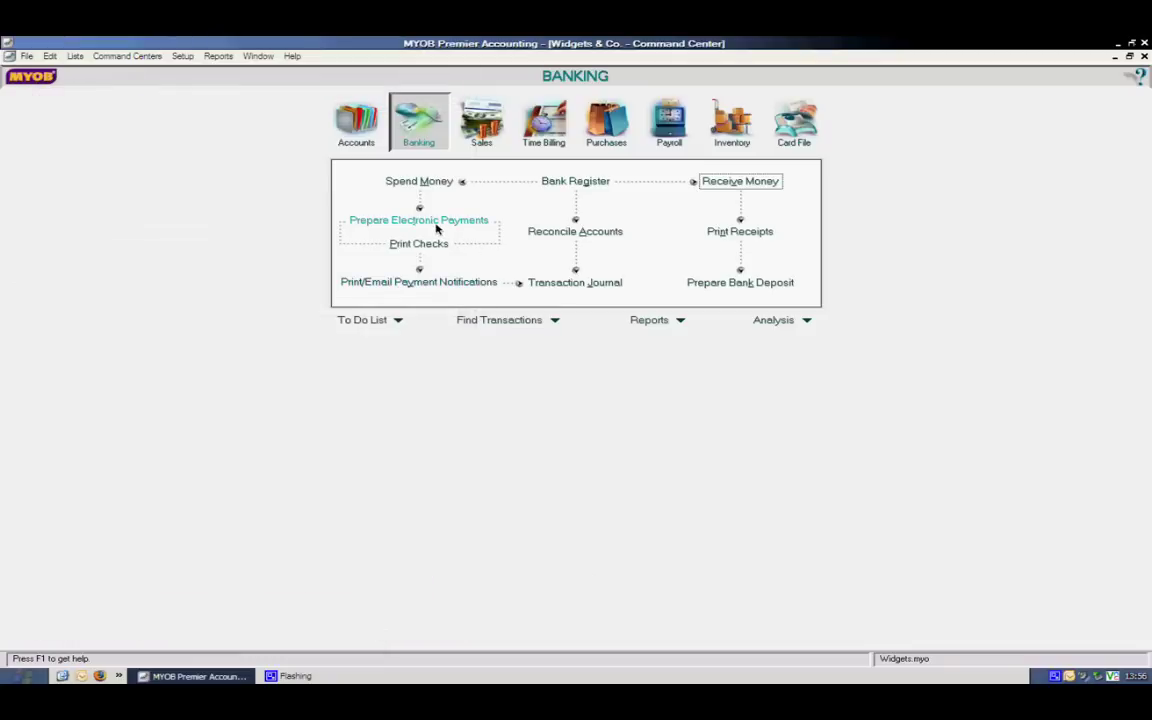
left_click(436, 222)
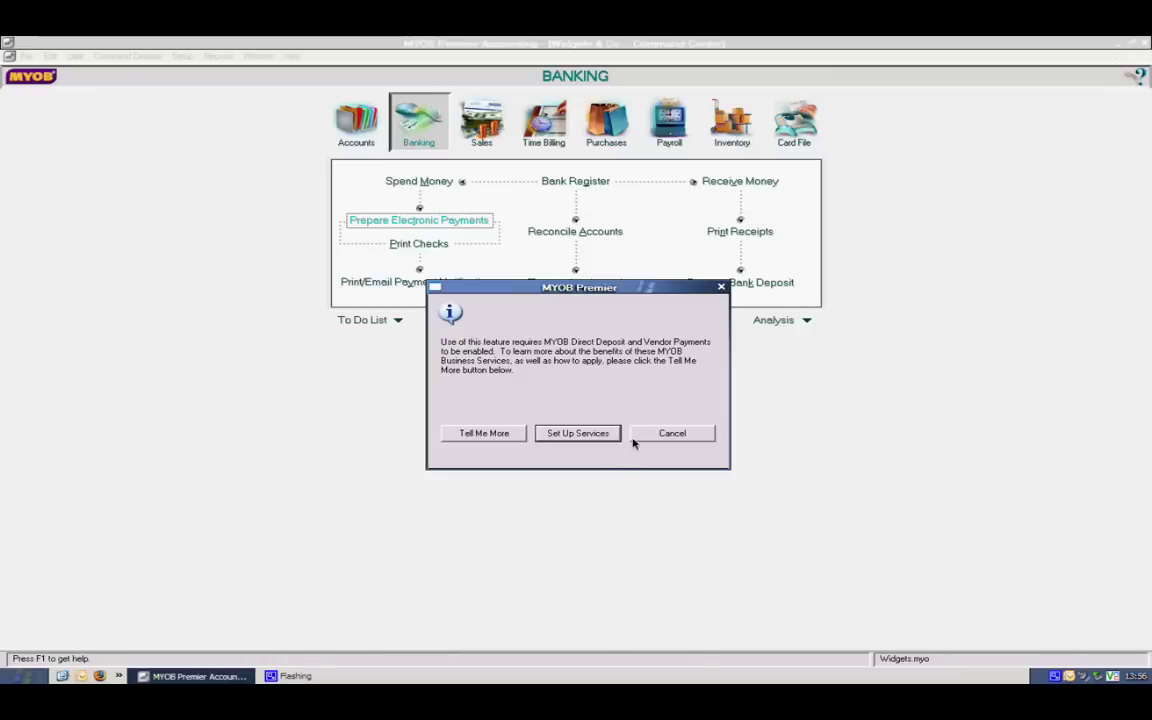
left_click(662, 434)
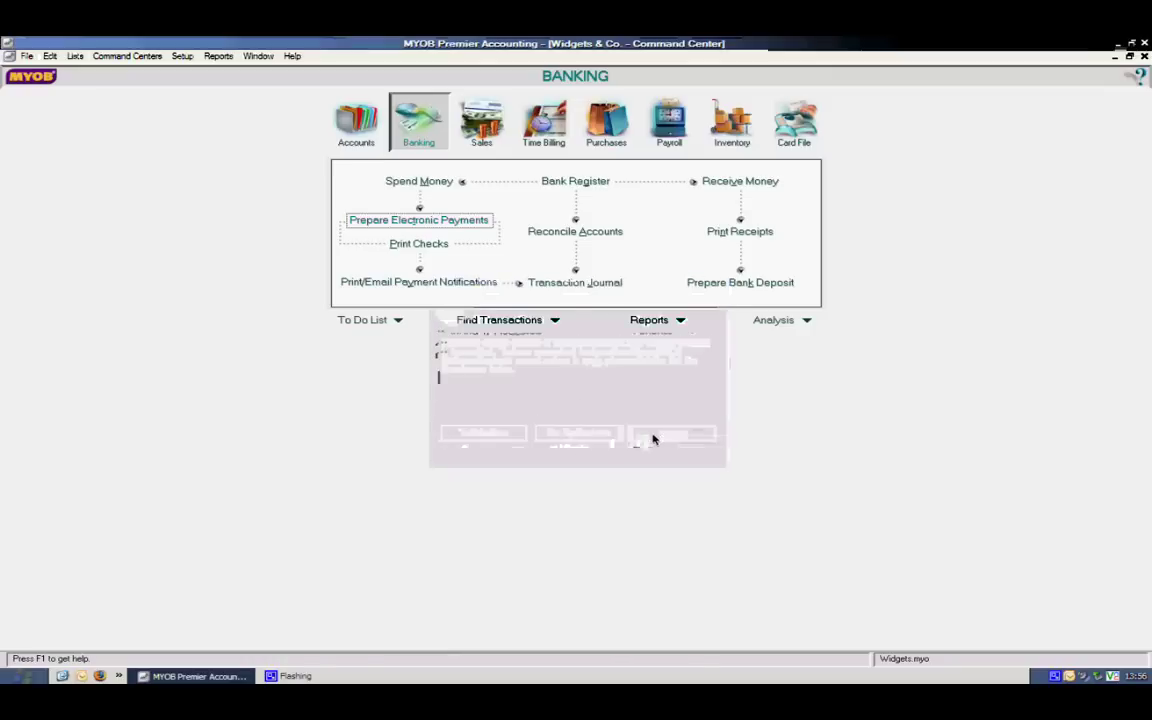
left_click(422, 245)
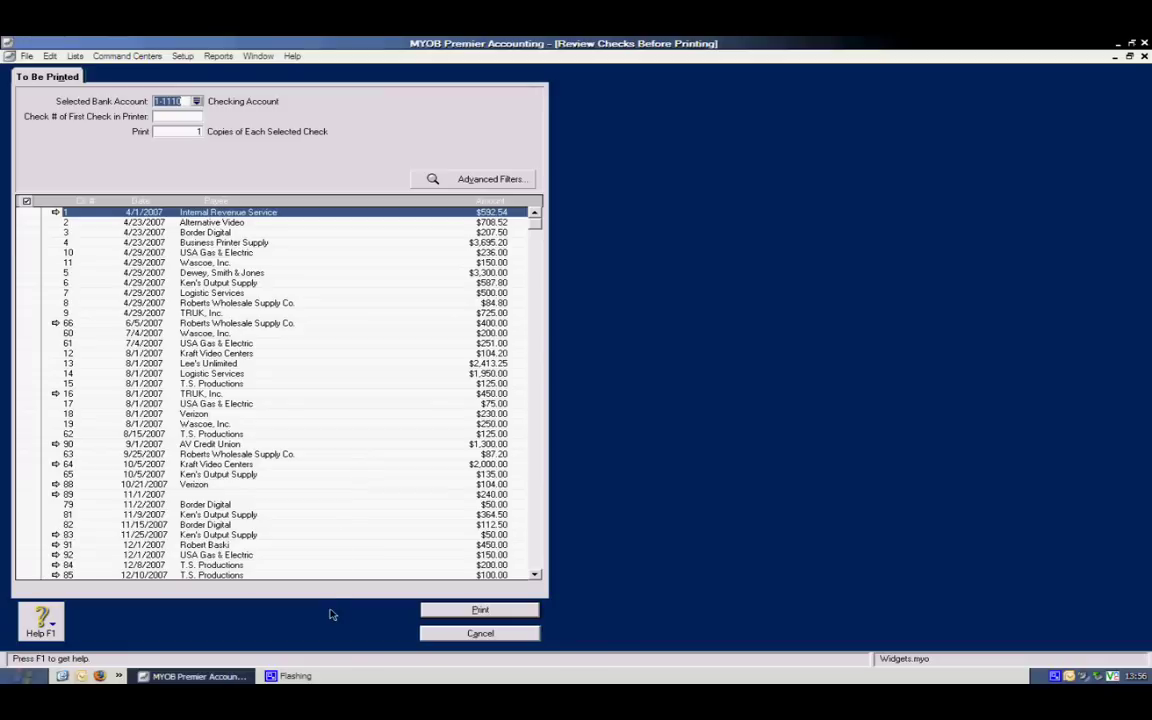
left_click(455, 634)
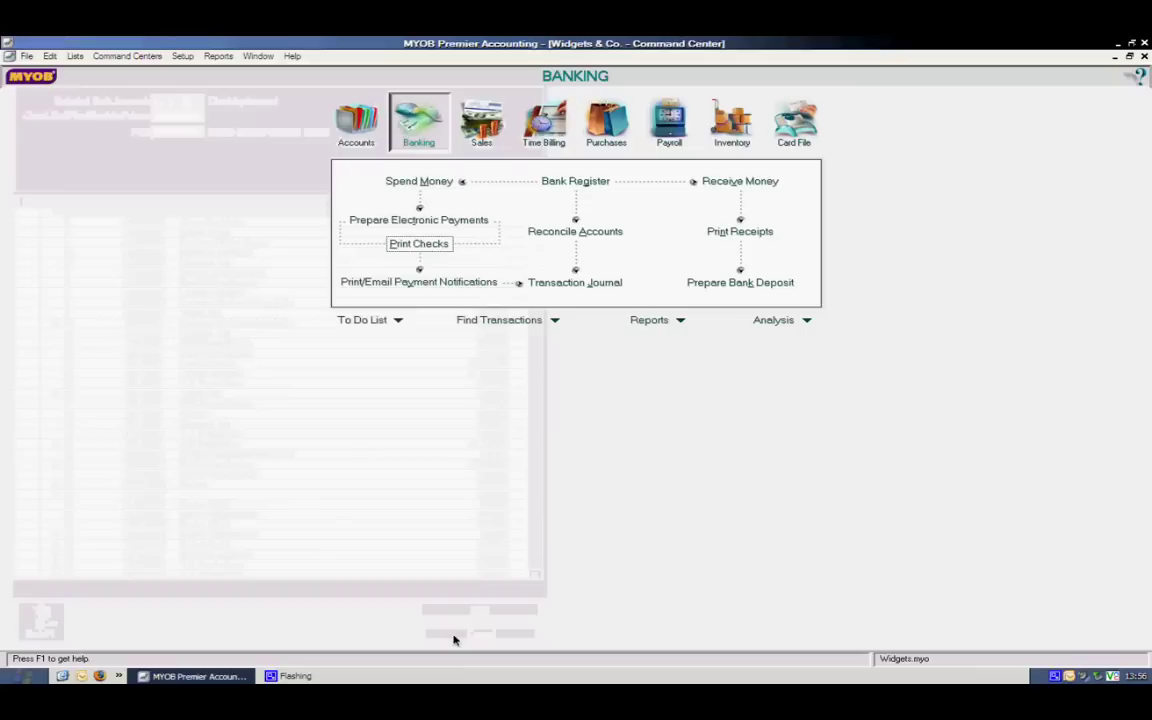
left_click(412, 182)
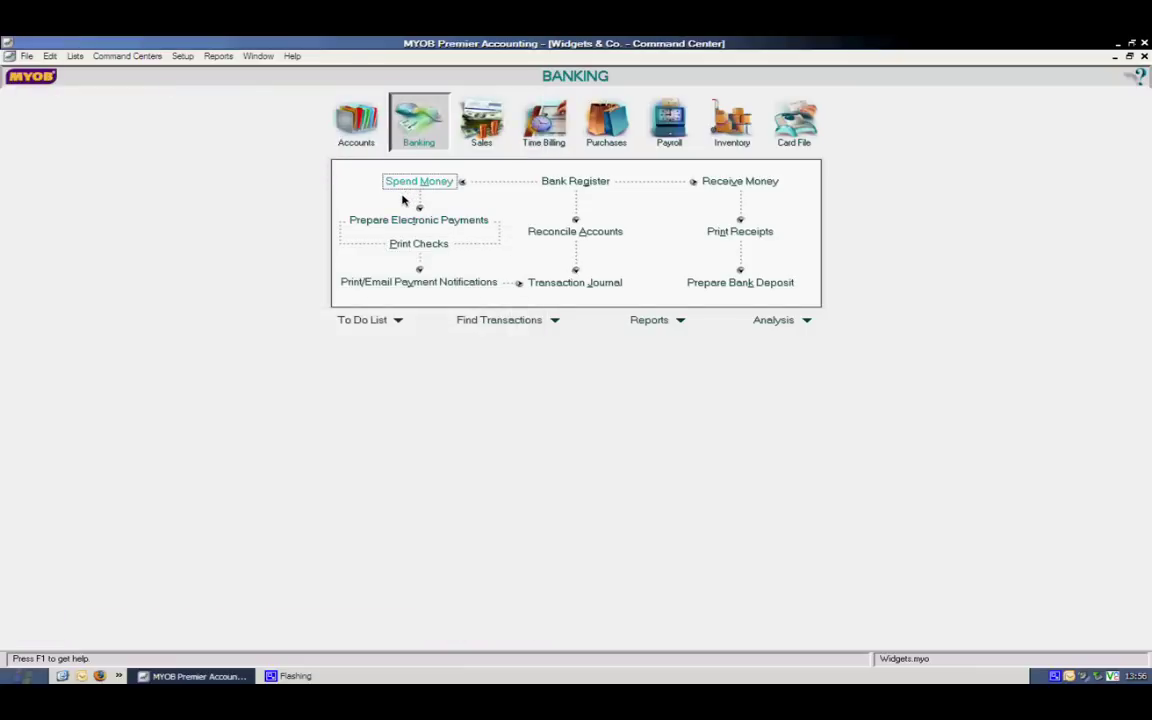
left_click(410, 184)
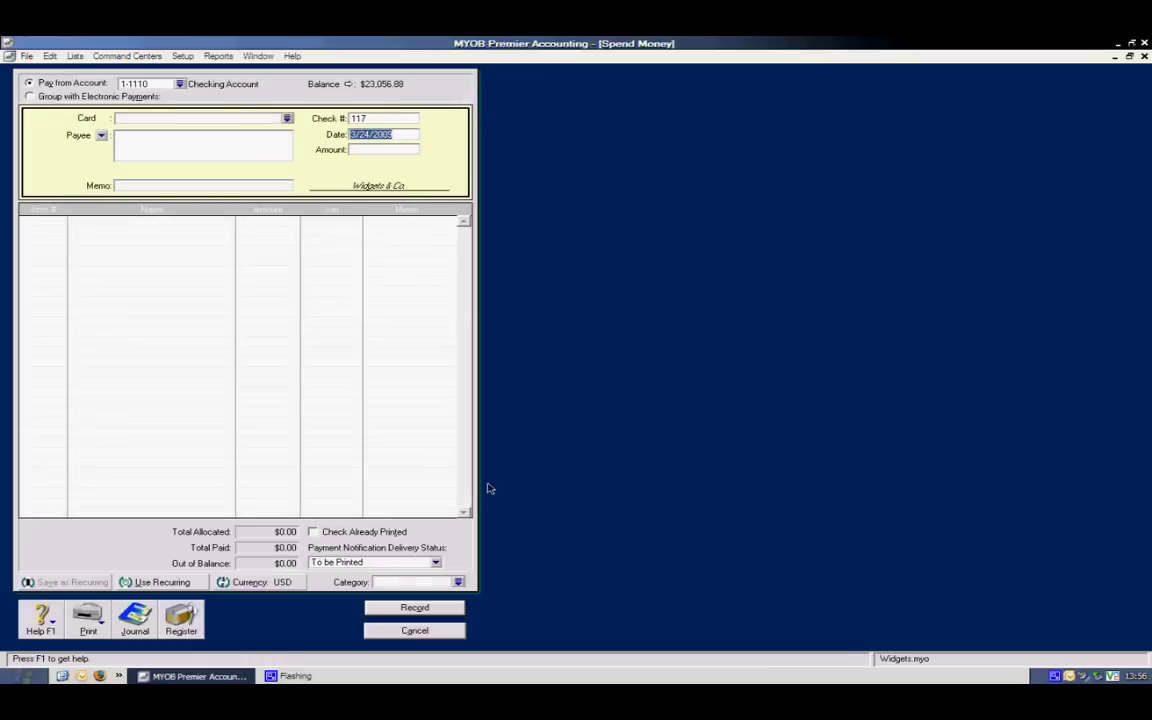
left_click(436, 564)
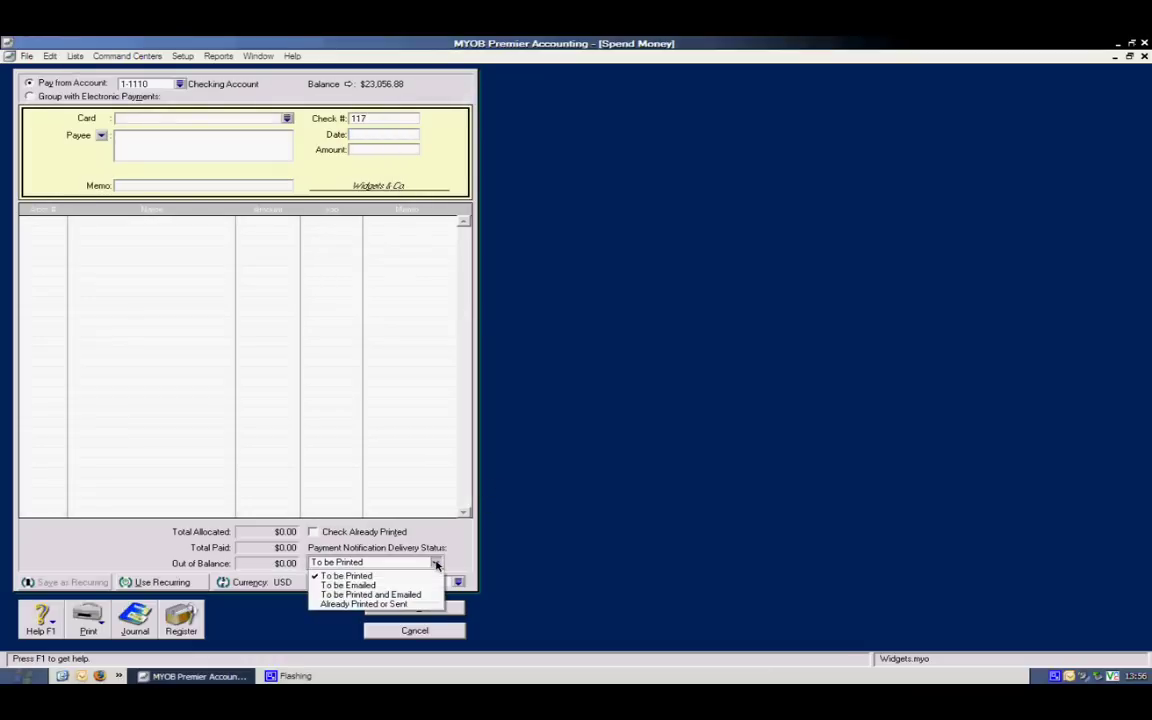
left_click(353, 578)
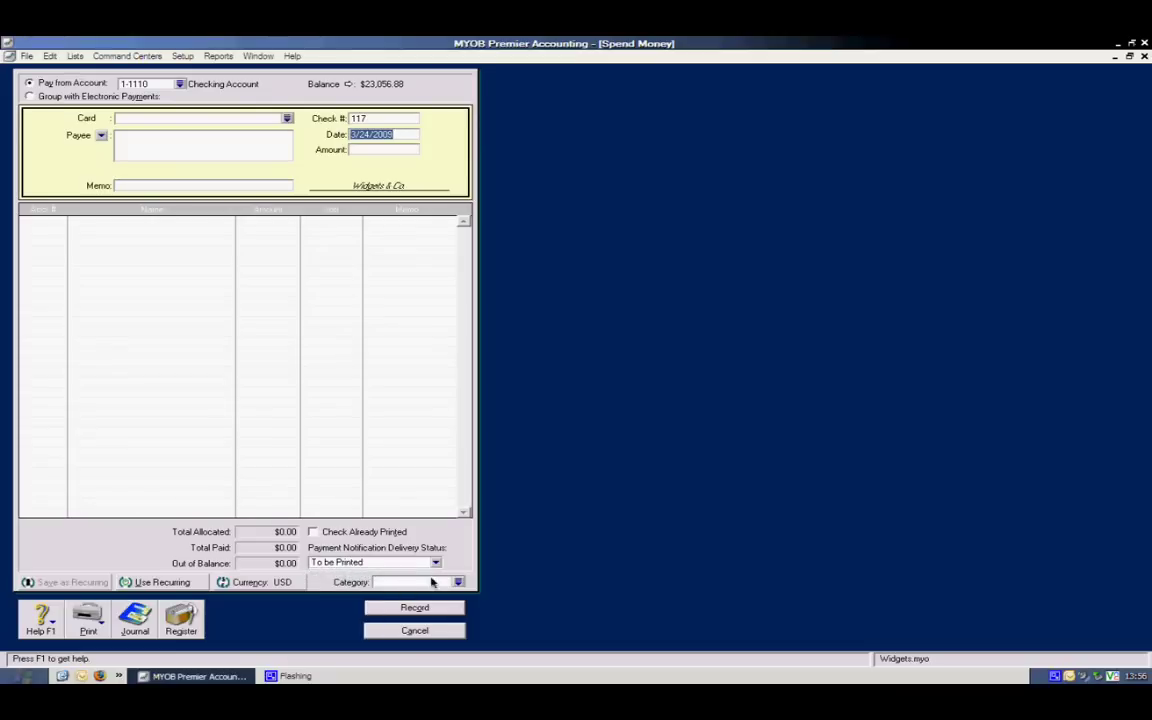
left_click(414, 630)
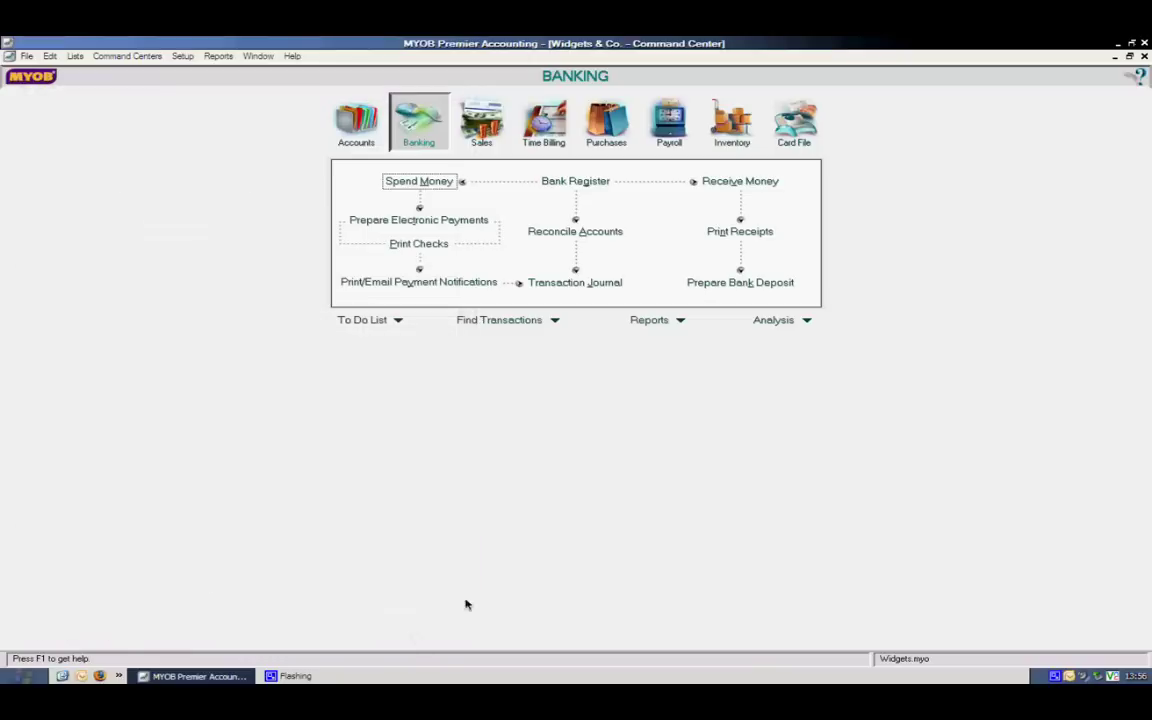
left_click(405, 243)
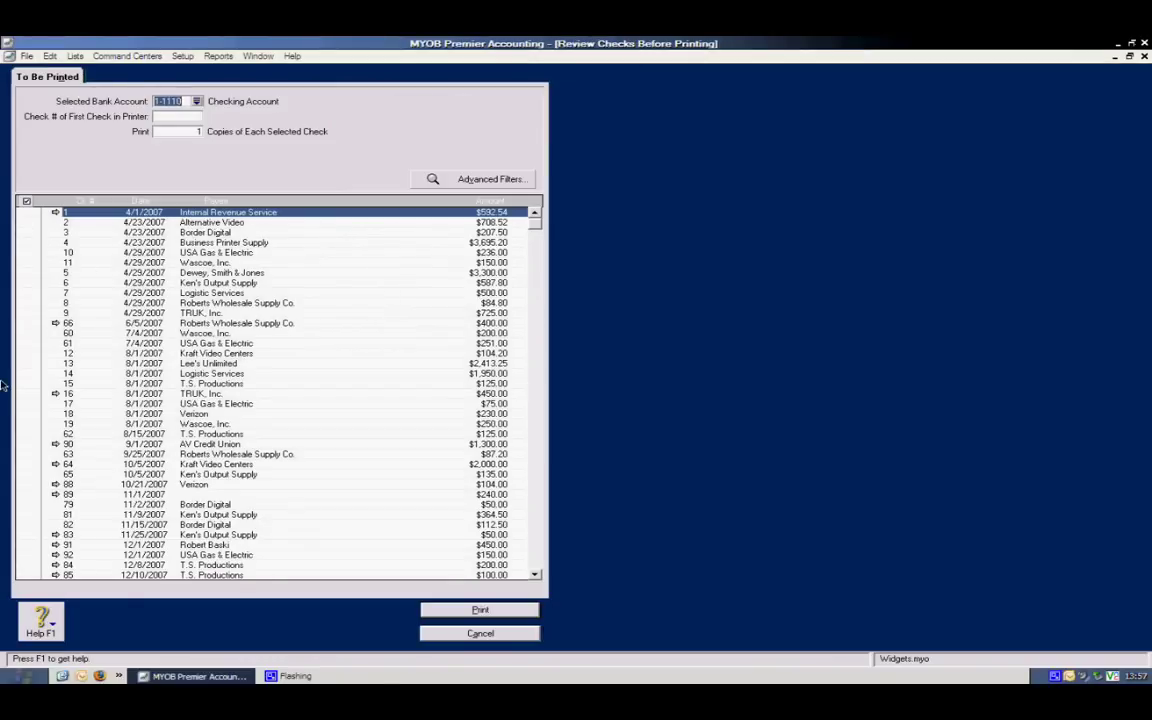
left_click(28, 222)
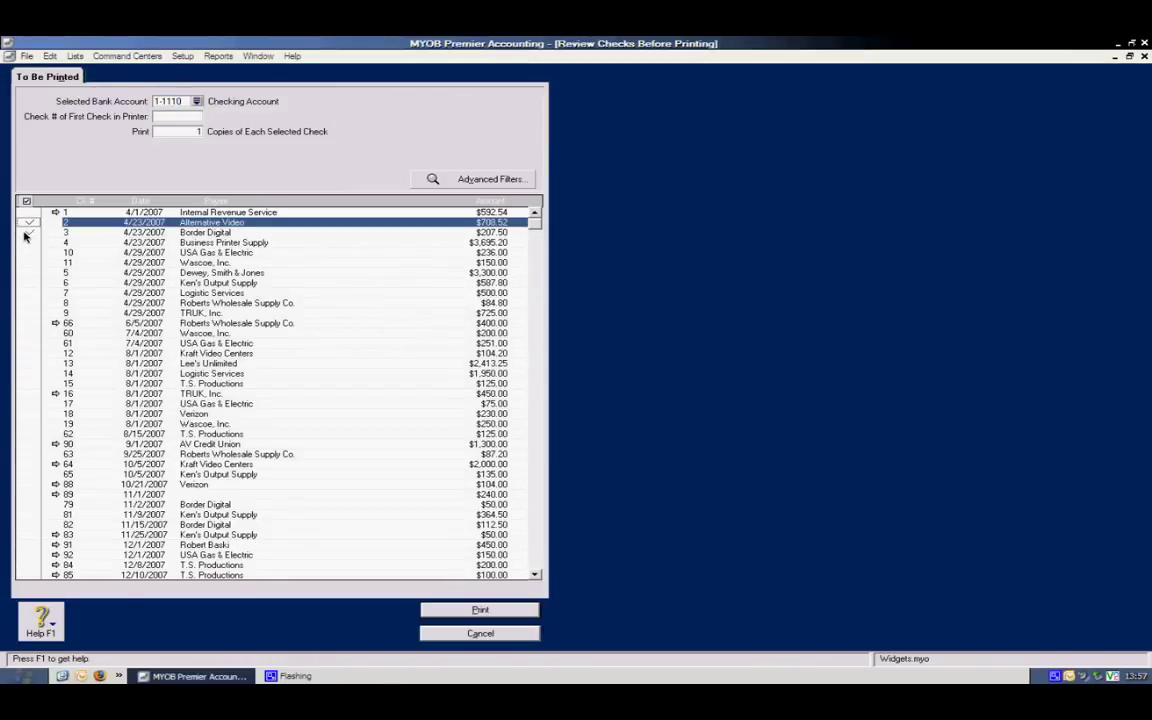
left_click(28, 242)
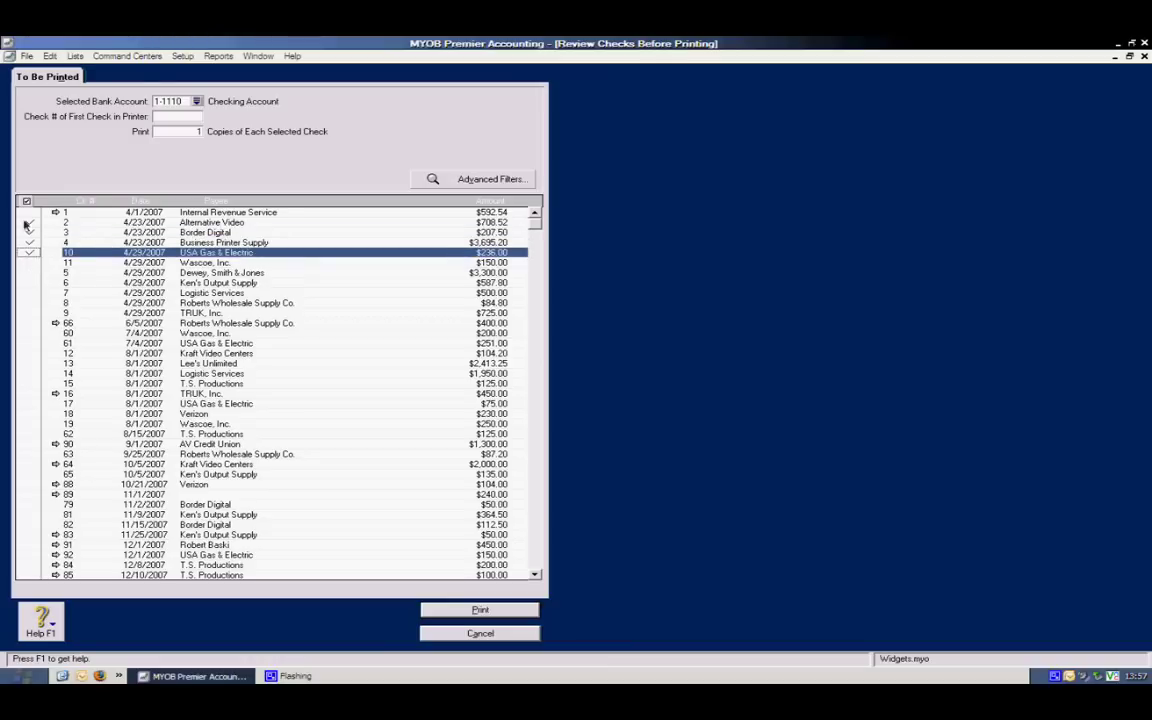
left_click(27, 203)
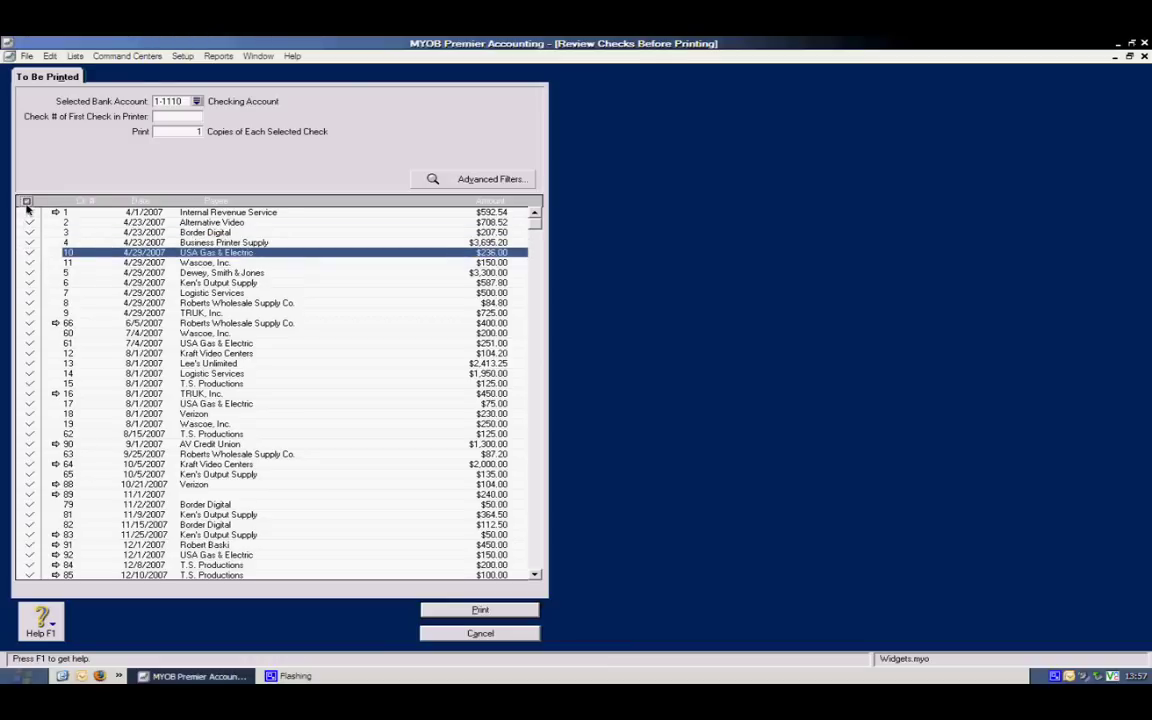
left_click(27, 202)
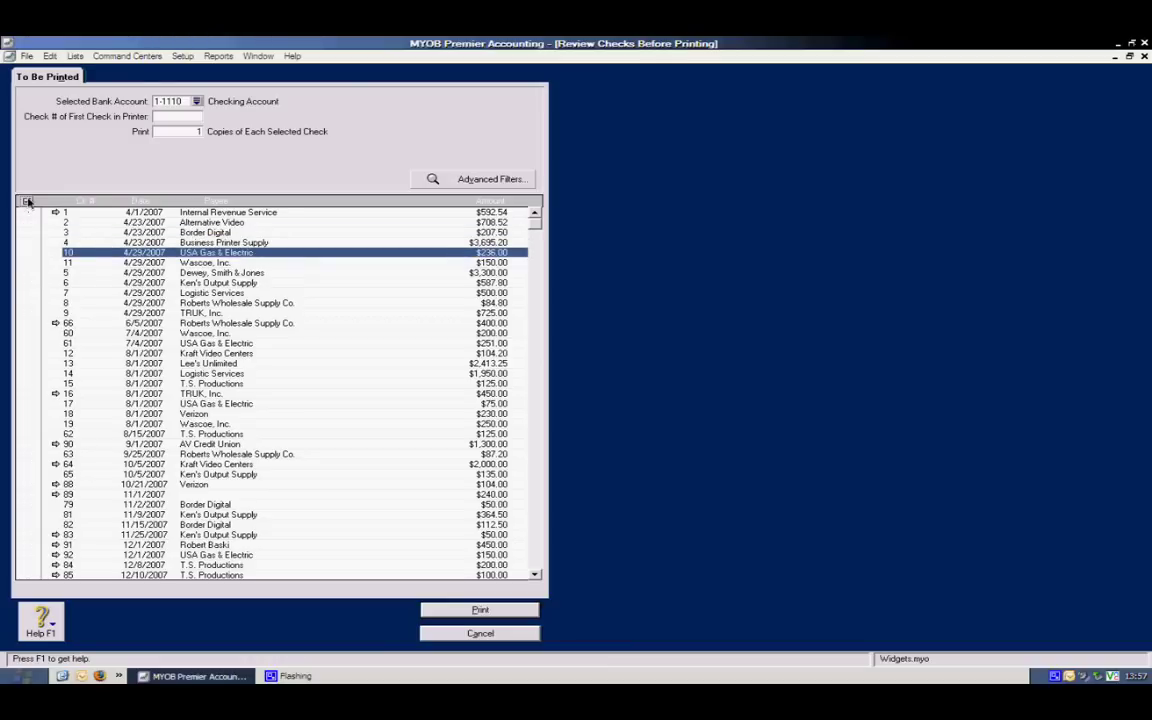
left_click(453, 636)
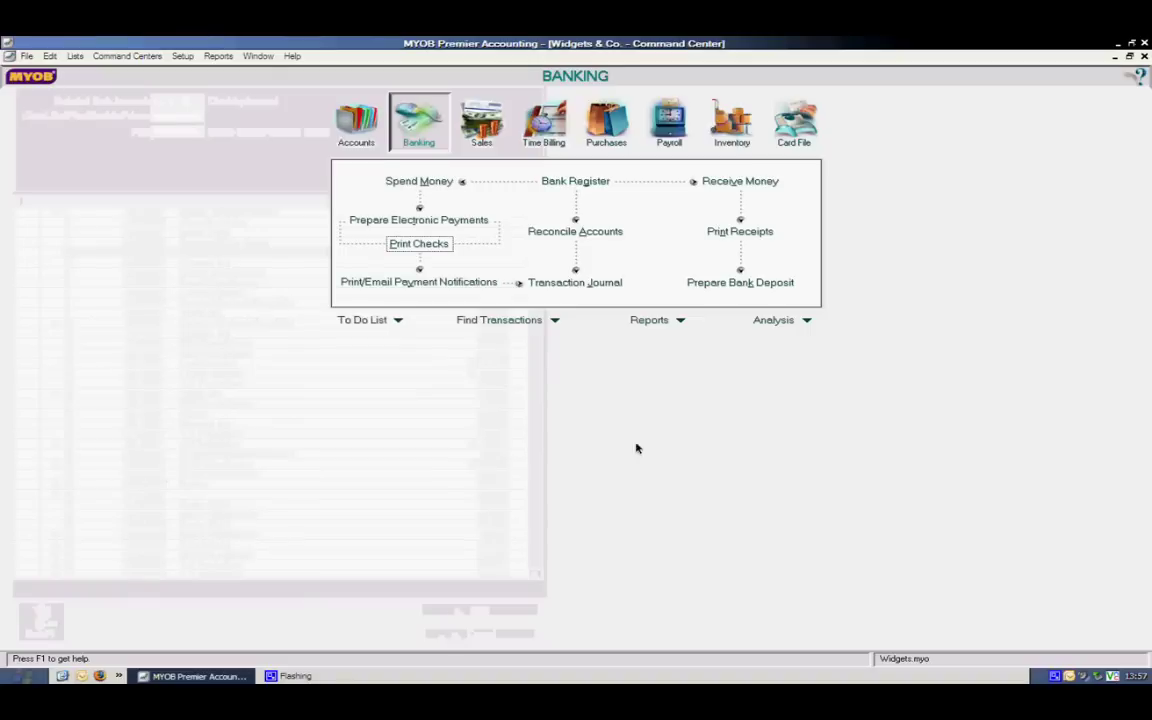
left_click(425, 284)
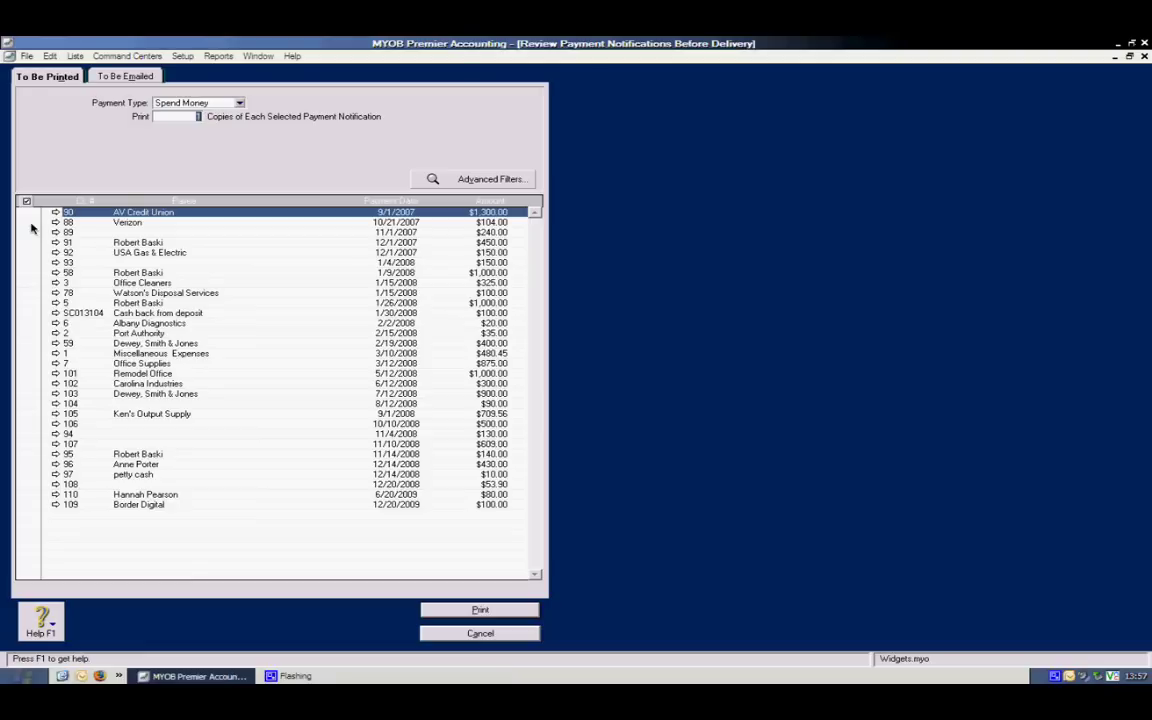
left_click(443, 634)
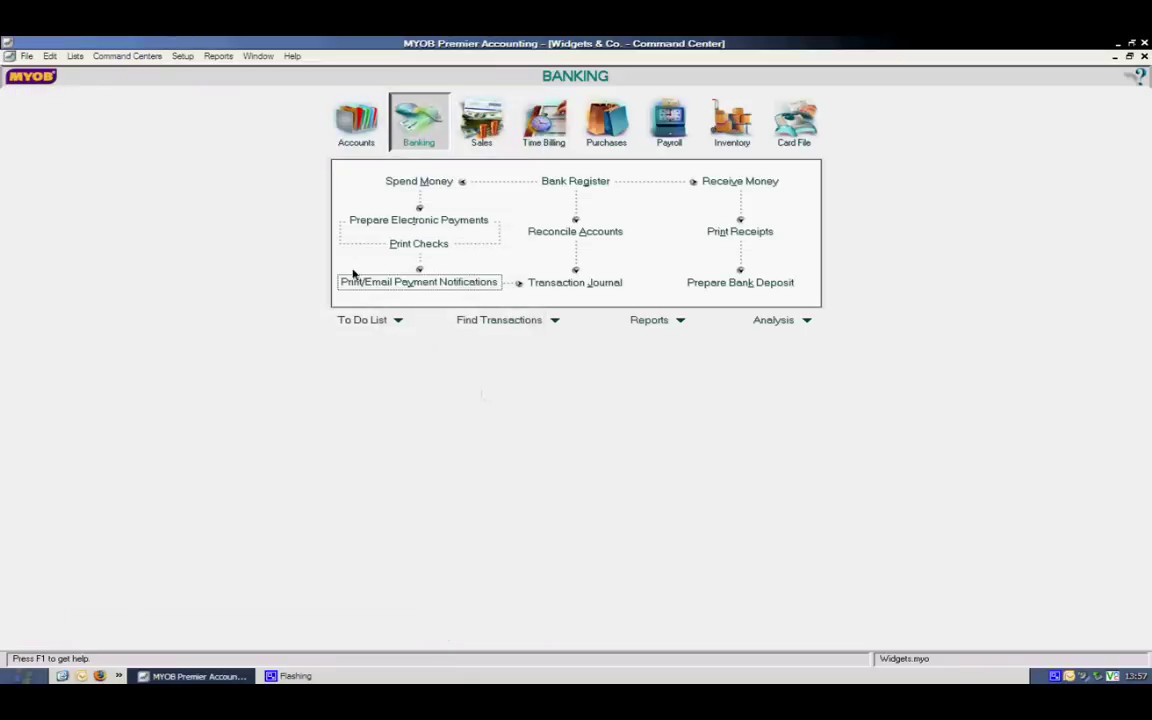